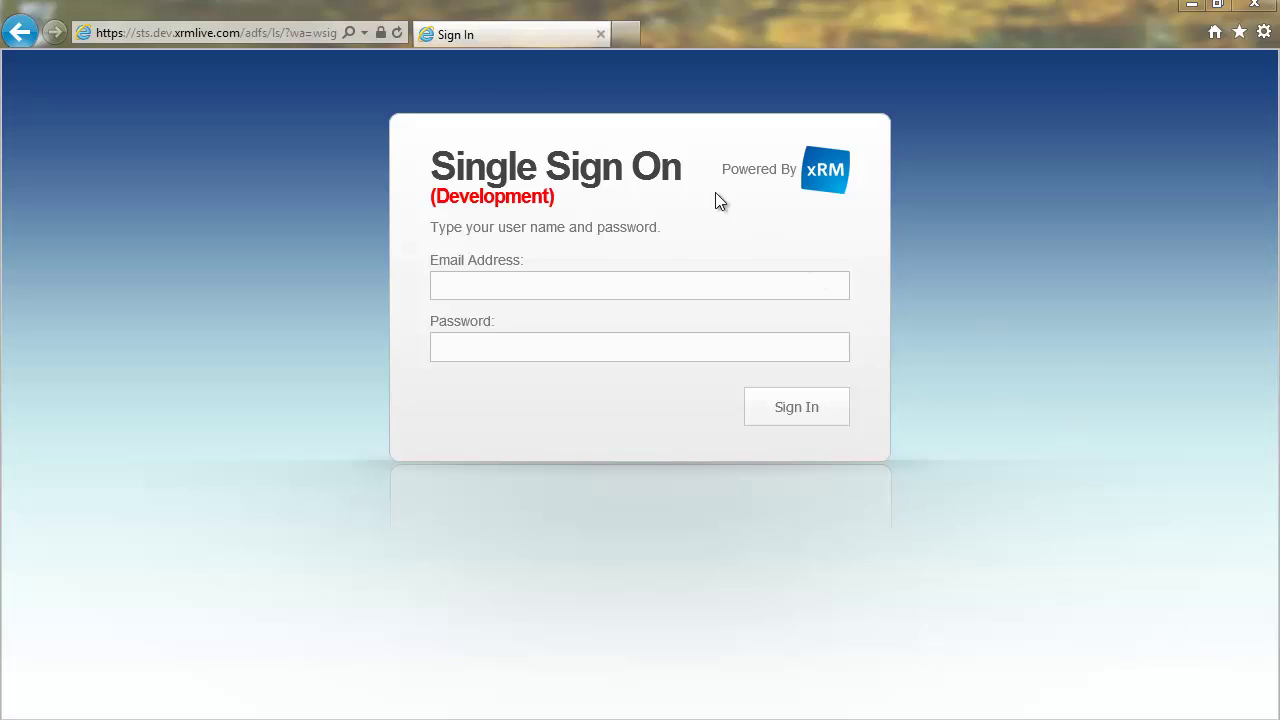
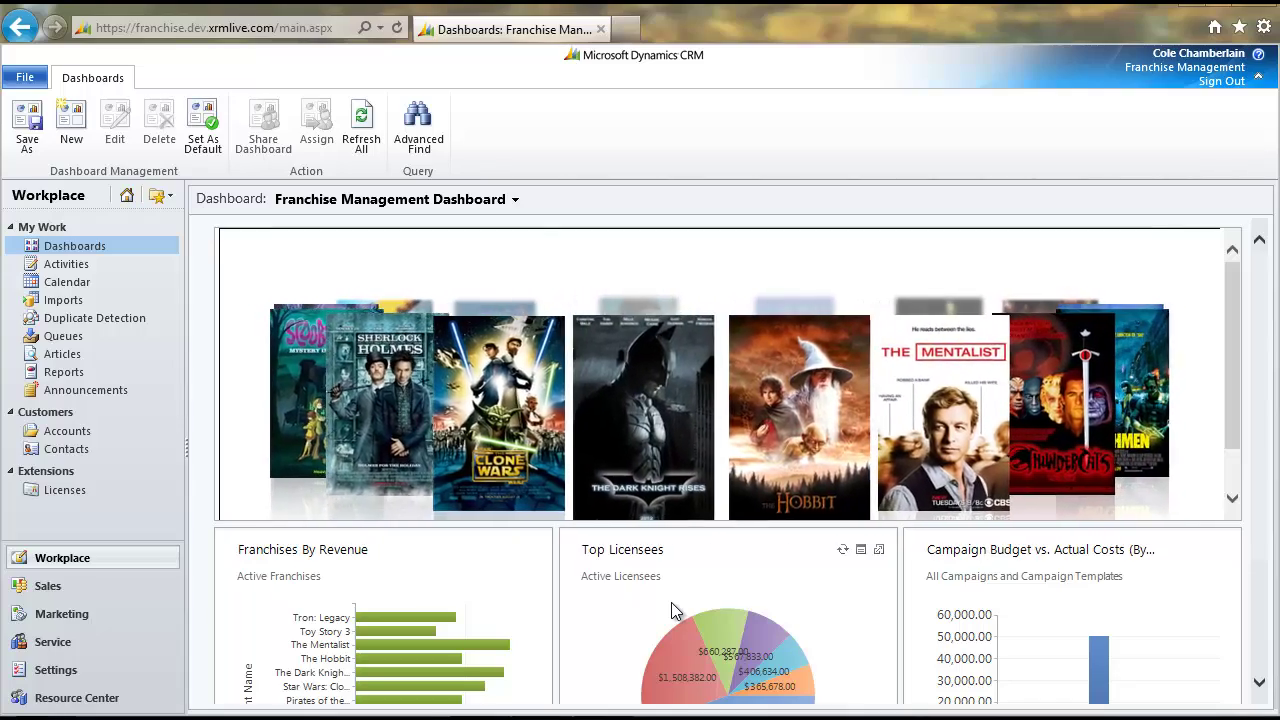
Open the records behind the Franchises By Revenue chart, listing all 13 active franchises
{"action": "scroll", "coordinate": [683, 600], "scroll_direction": "down", "scroll_amount": 3}
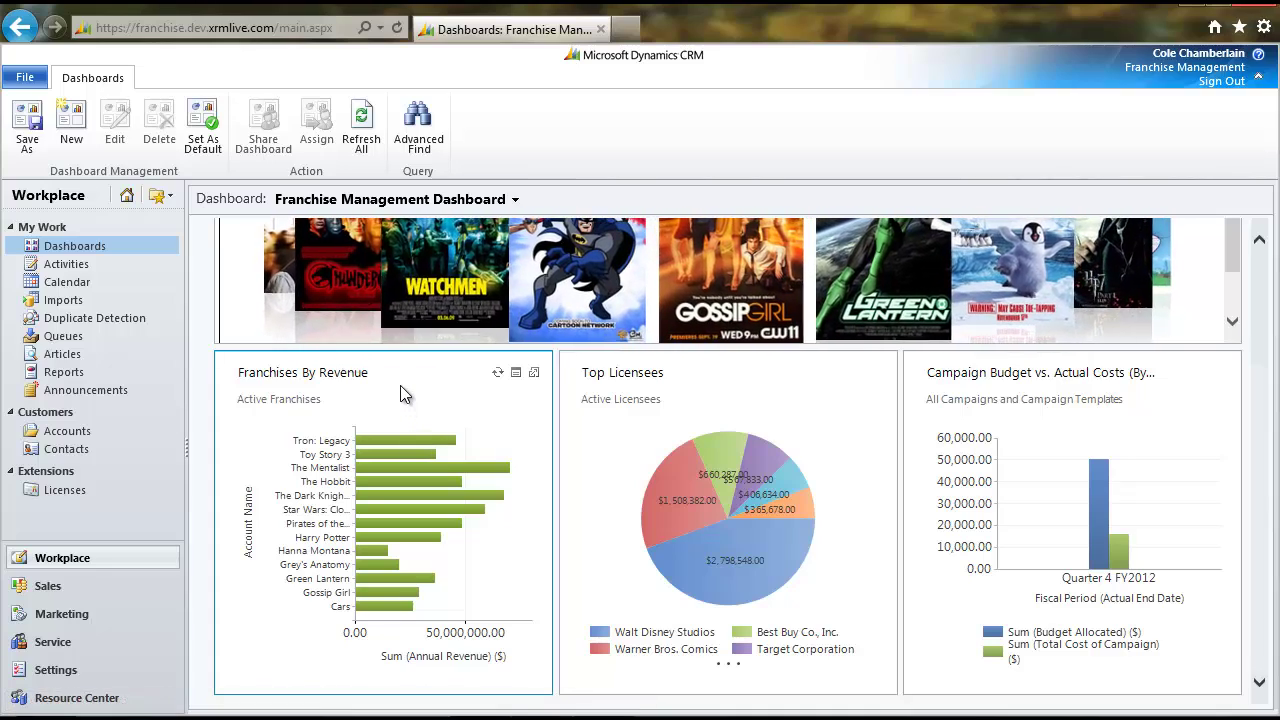
{"action": "left_click", "coordinate": [516, 373]}
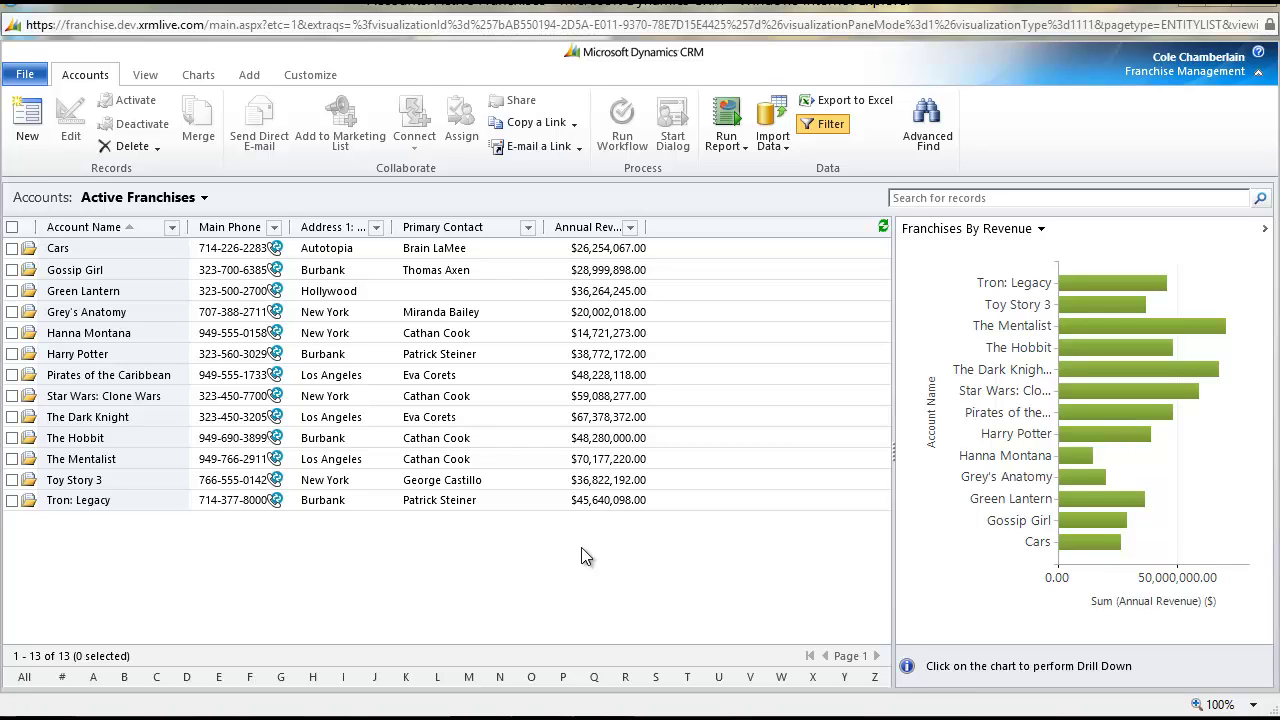
Filter franchises to Main Phone beginning with 323 and refresh the chart to show those five
{"action": "left_click", "coordinate": [274, 227]}
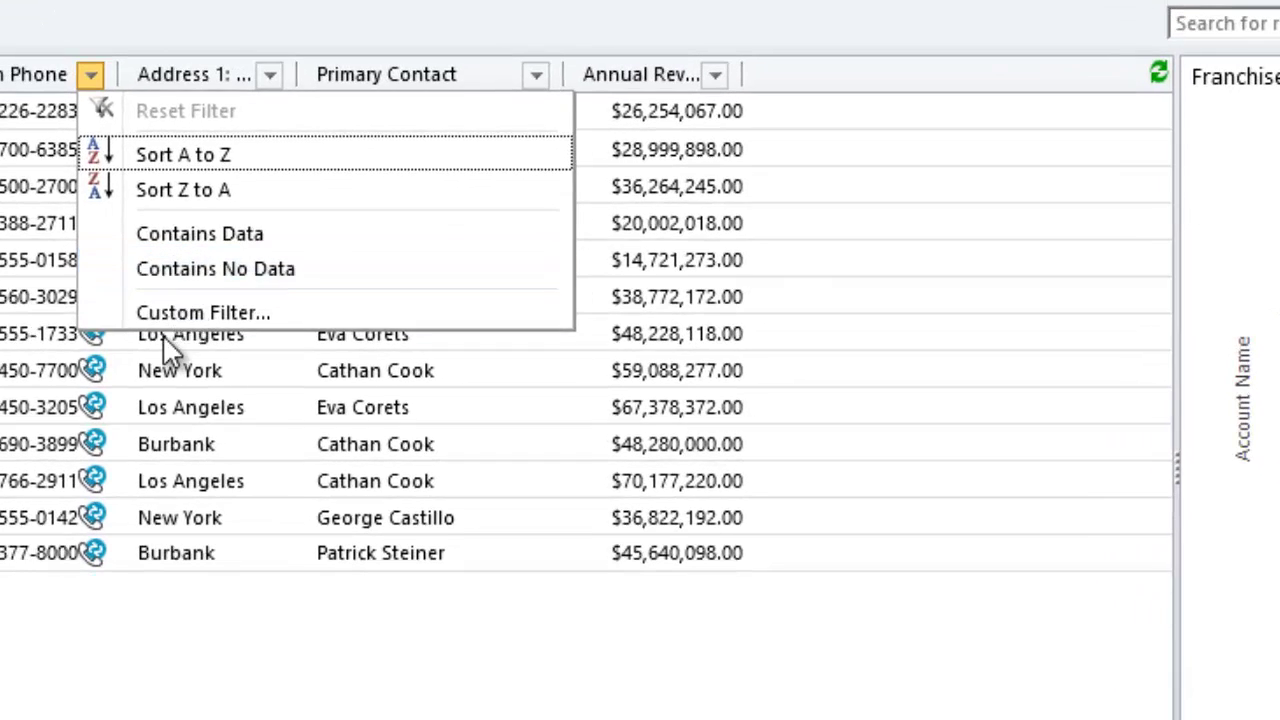
{"action": "left_click", "coordinate": [315, 354]}
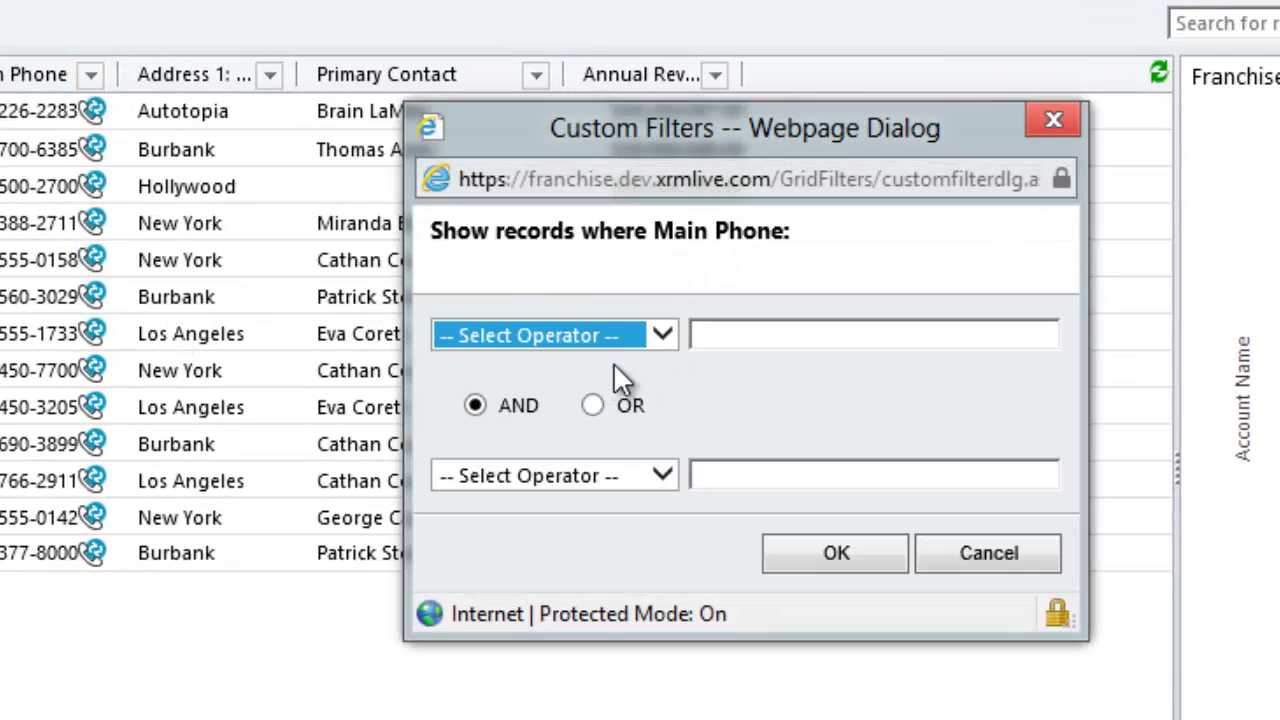
{"action": "left_click", "coordinate": [617, 343]}
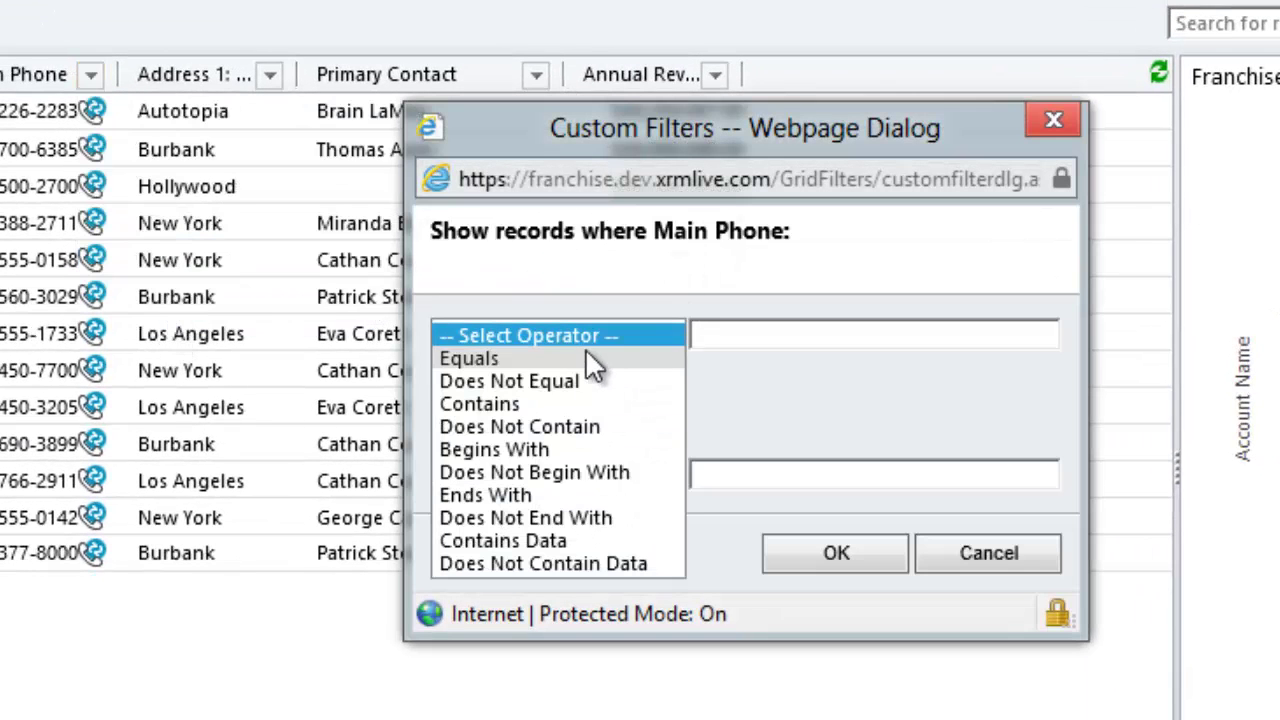
{"action": "left_click", "coordinate": [485, 450]}
{"action": "left_click", "coordinate": [735, 345]}
{"action": "type", "text": "323"}
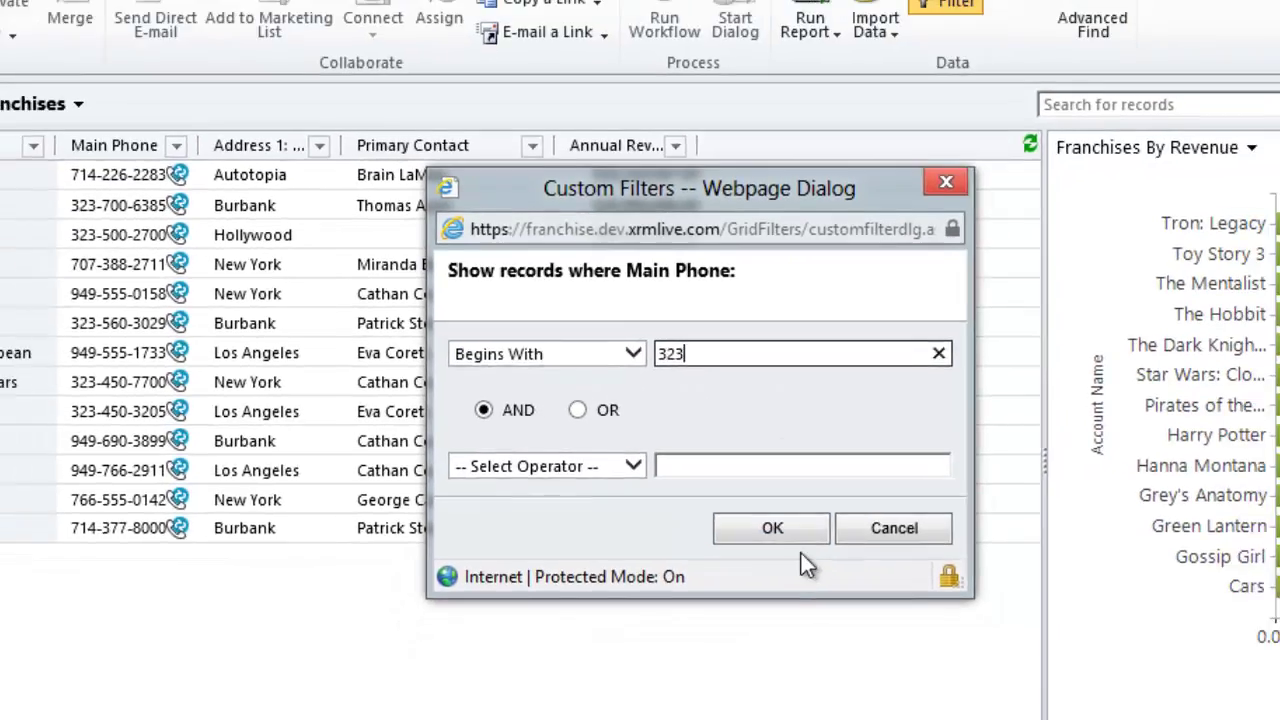
{"action": "left_click", "coordinate": [795, 535]}
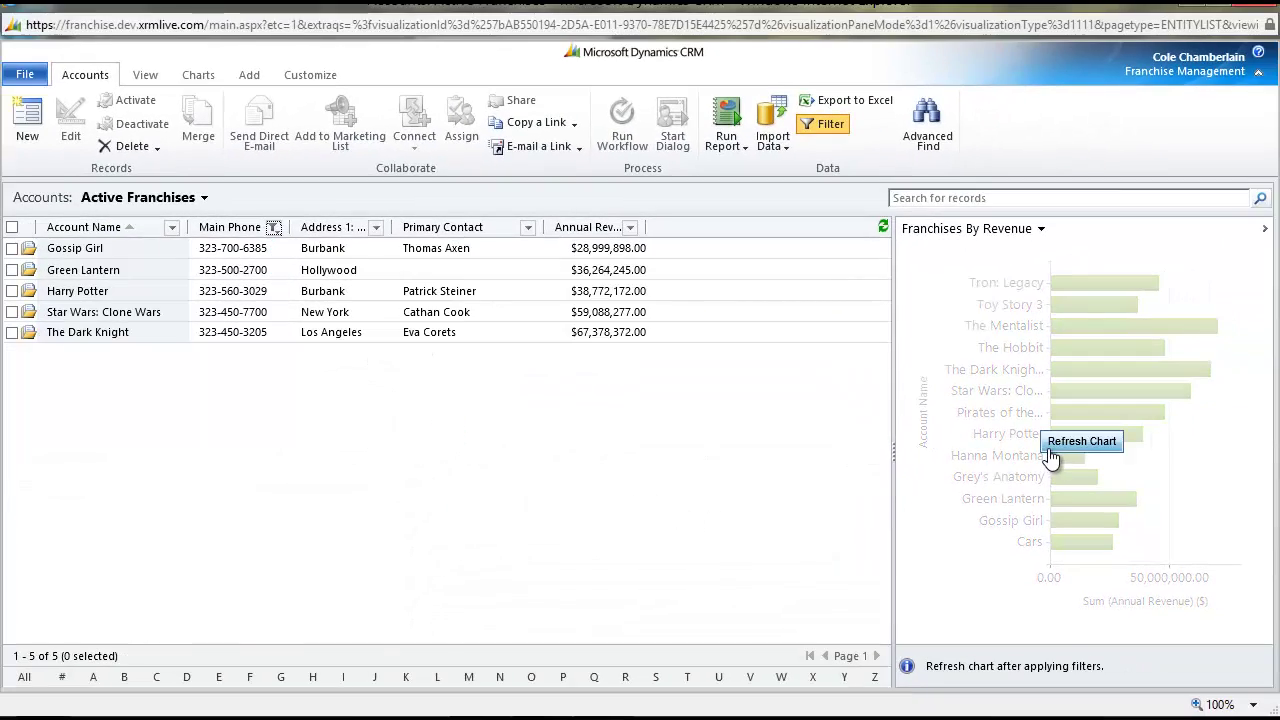
{"action": "left_click", "coordinate": [1050, 451]}
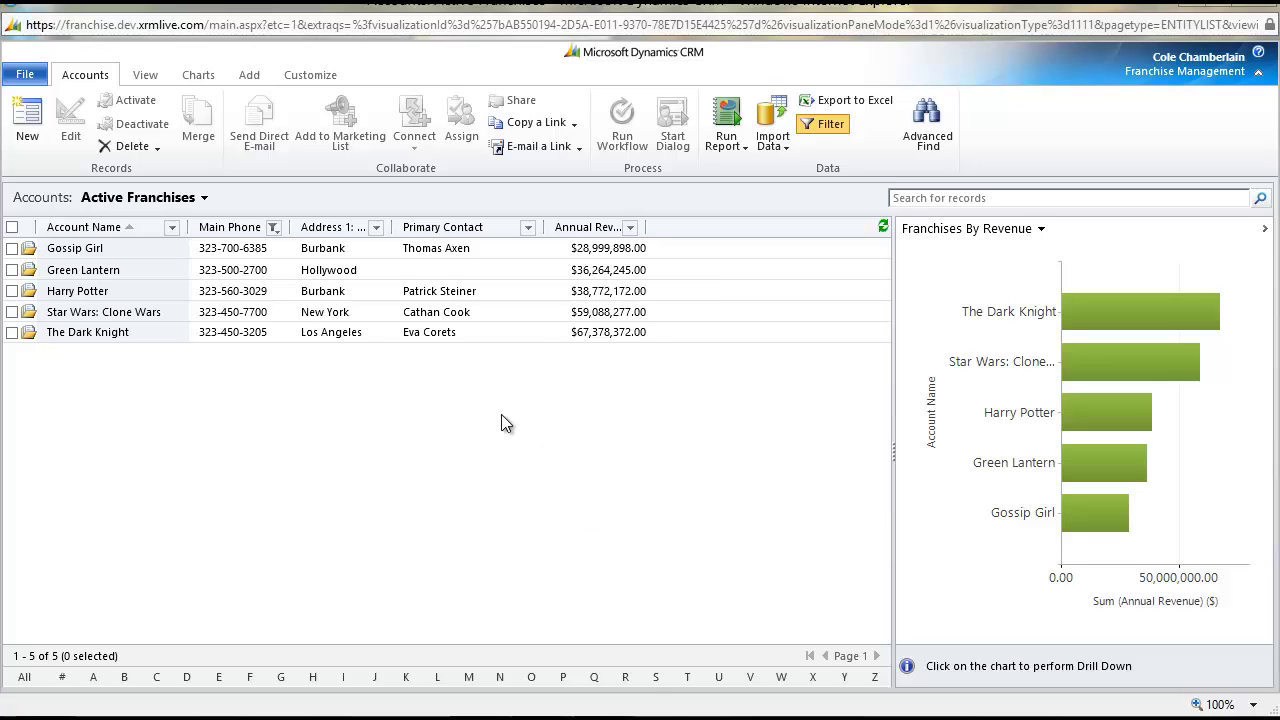
Clear the Main Phone filter and keep only Annual Revenue less than 30000000, leaving four franchises
{"action": "left_click", "coordinate": [273, 228]}
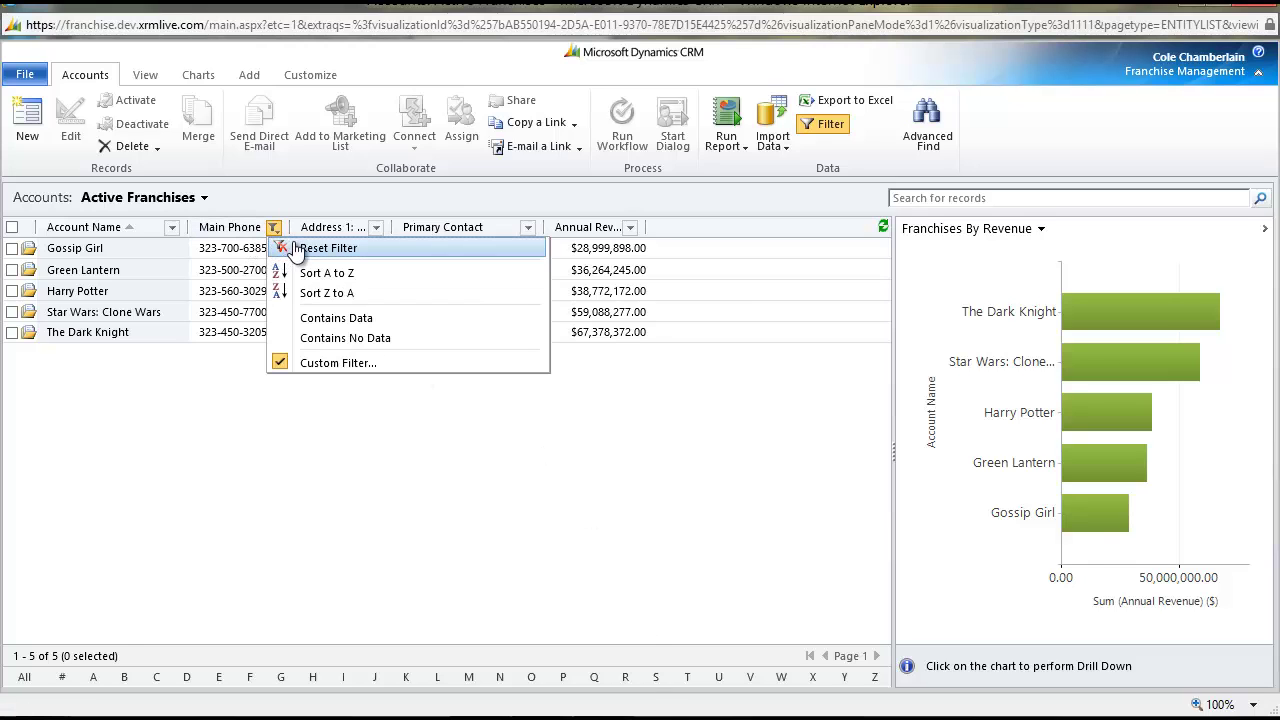
{"action": "left_click", "coordinate": [285, 249]}
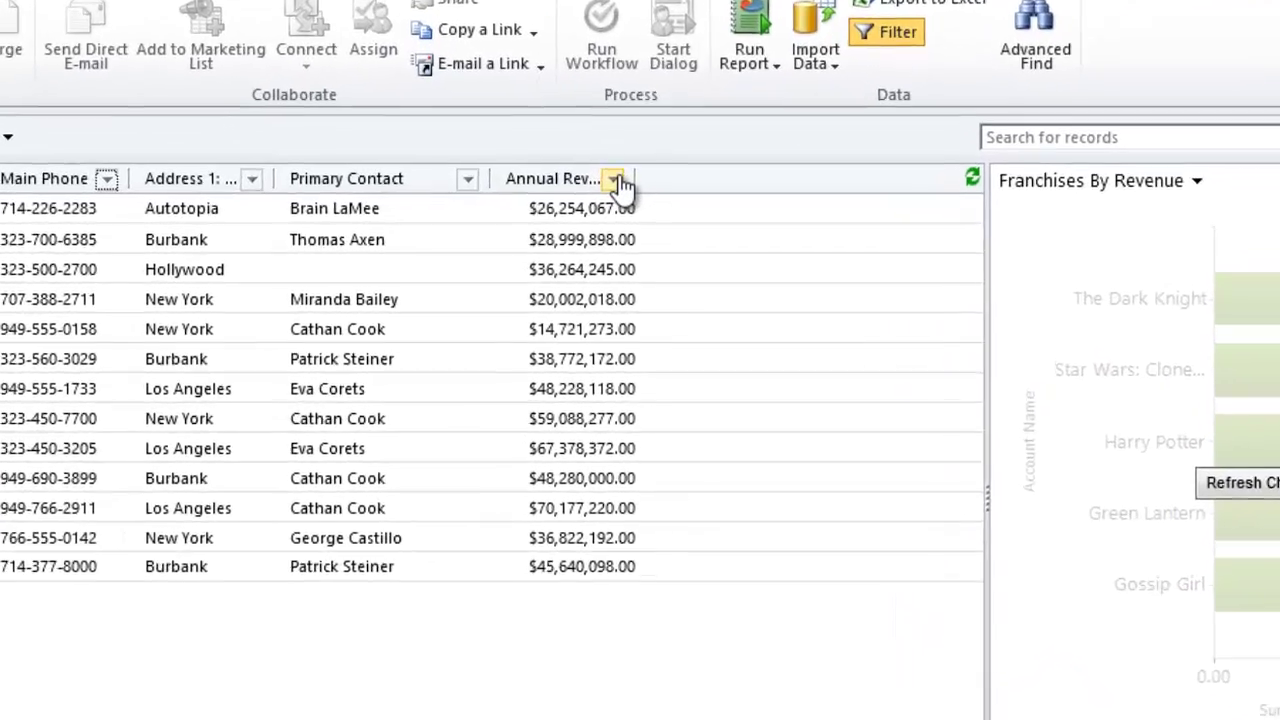
{"action": "left_click", "coordinate": [616, 180]}
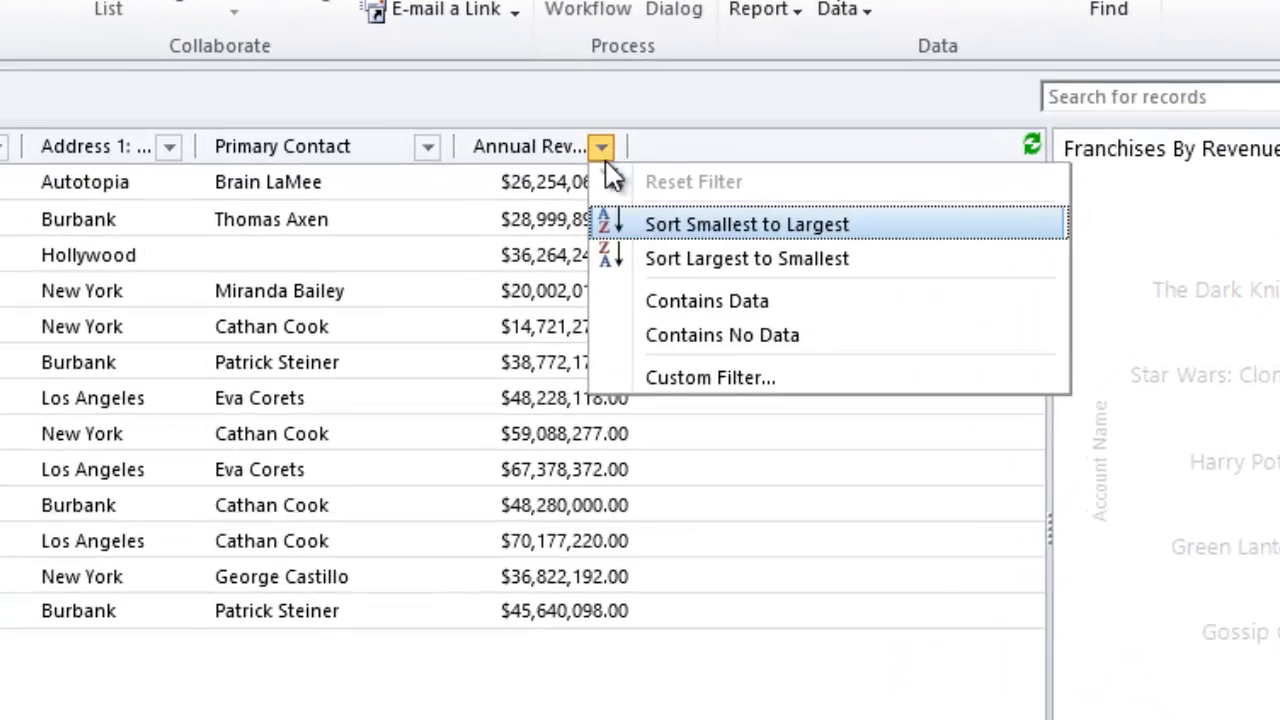
{"action": "left_click", "coordinate": [736, 376]}
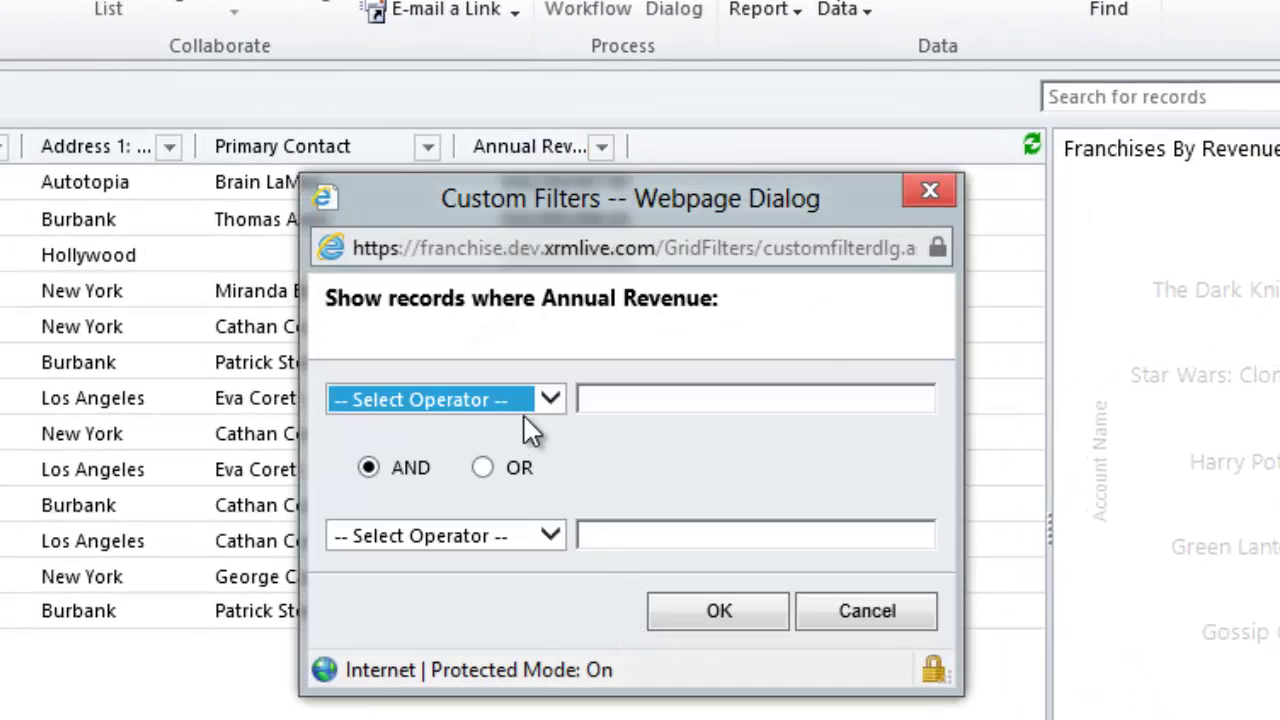
{"action": "left_click", "coordinate": [524, 400]}
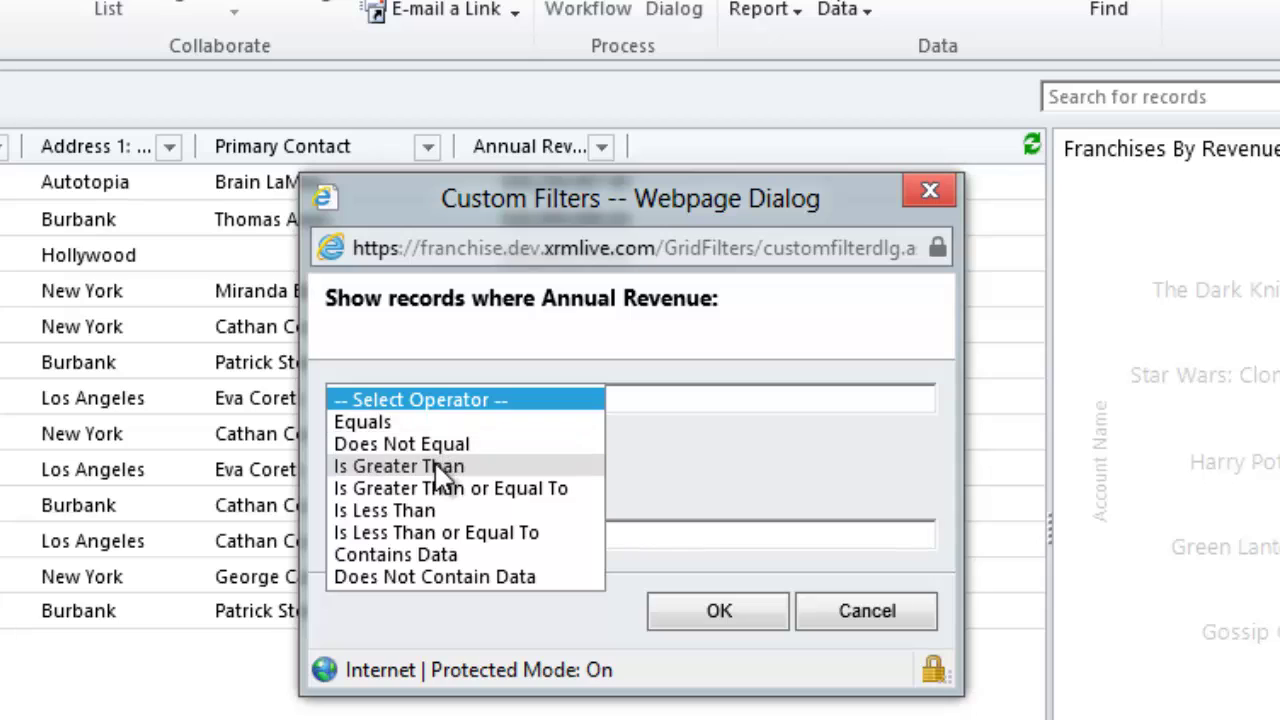
{"action": "left_click", "coordinate": [436, 510]}
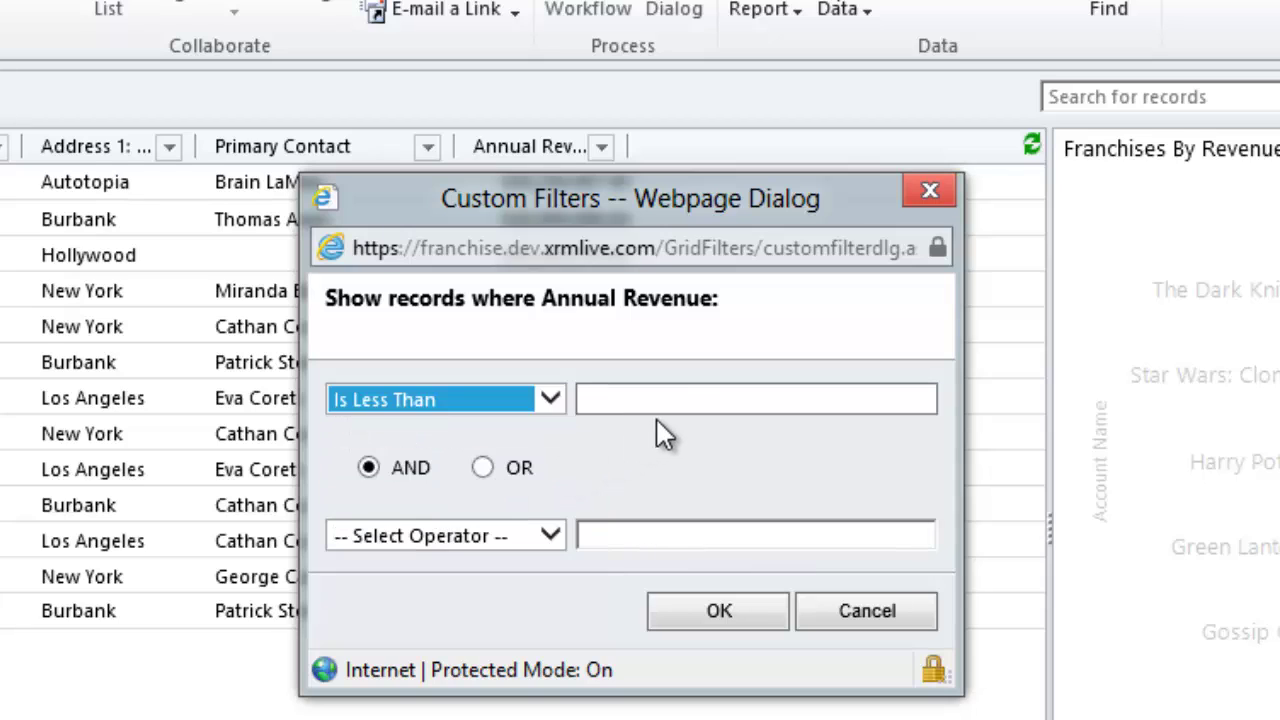
{"action": "left_click", "coordinate": [663, 406]}
{"action": "type", "text": "30000000"}
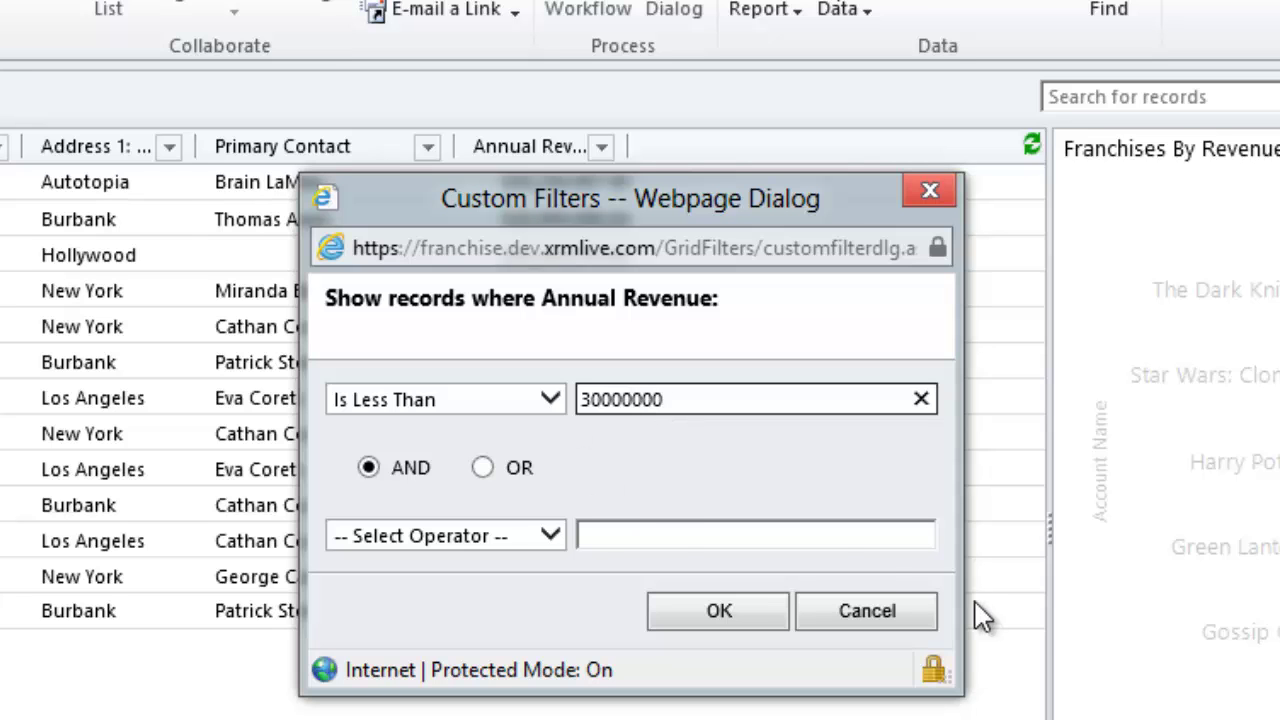
{"action": "left_click", "coordinate": [729, 612]}
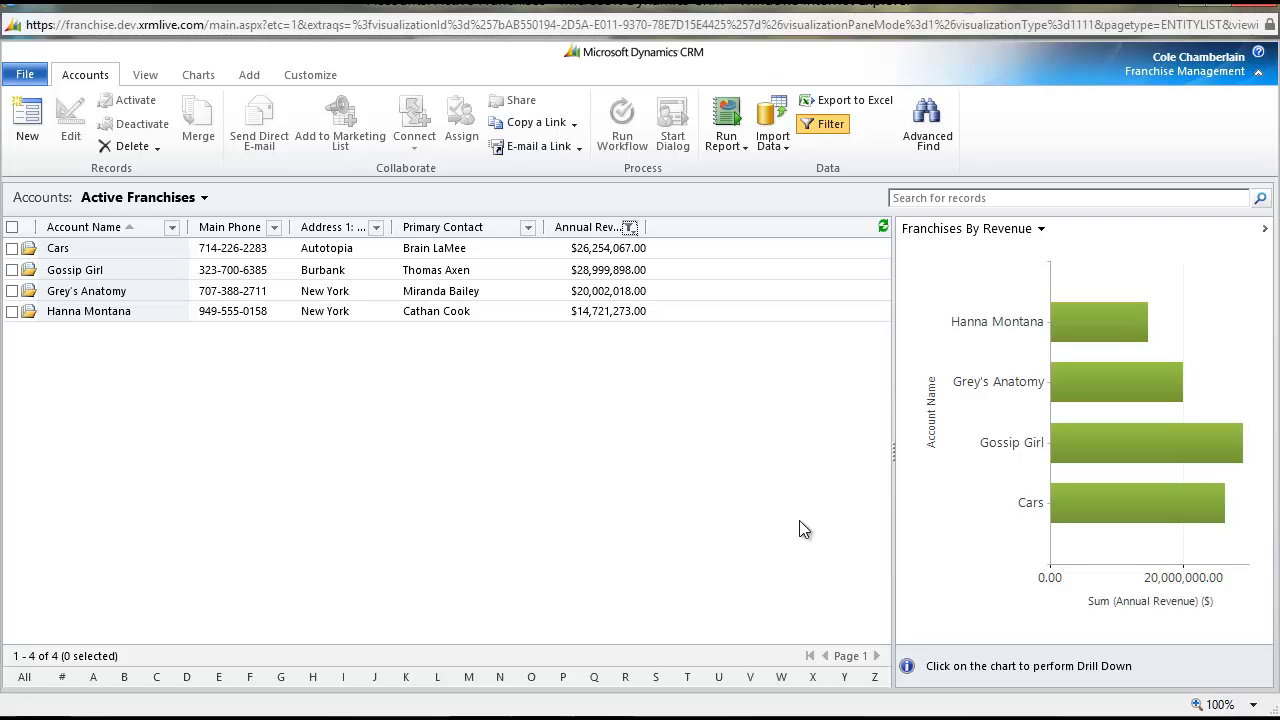
Close the records window and reopen the Accounts list showing all 13 franchises unfiltered
{"action": "left_click", "coordinate": [1266, 10]}
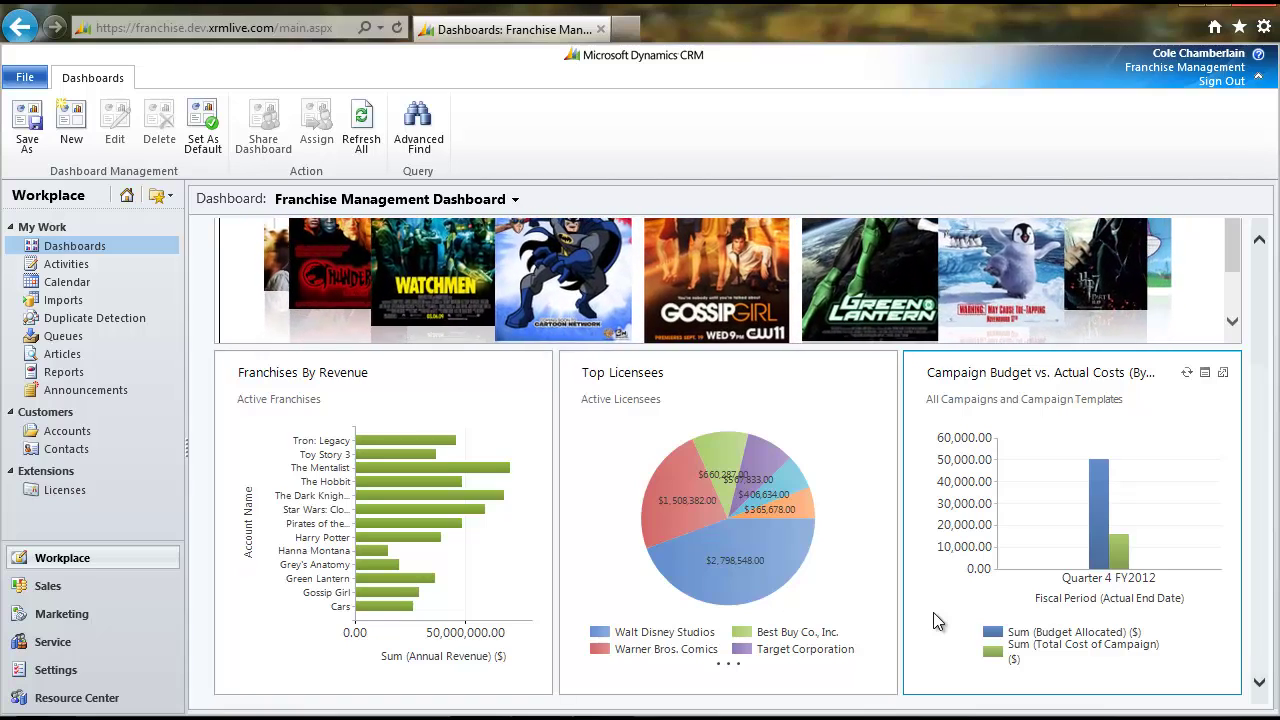
{"action": "left_click", "coordinate": [60, 433]}
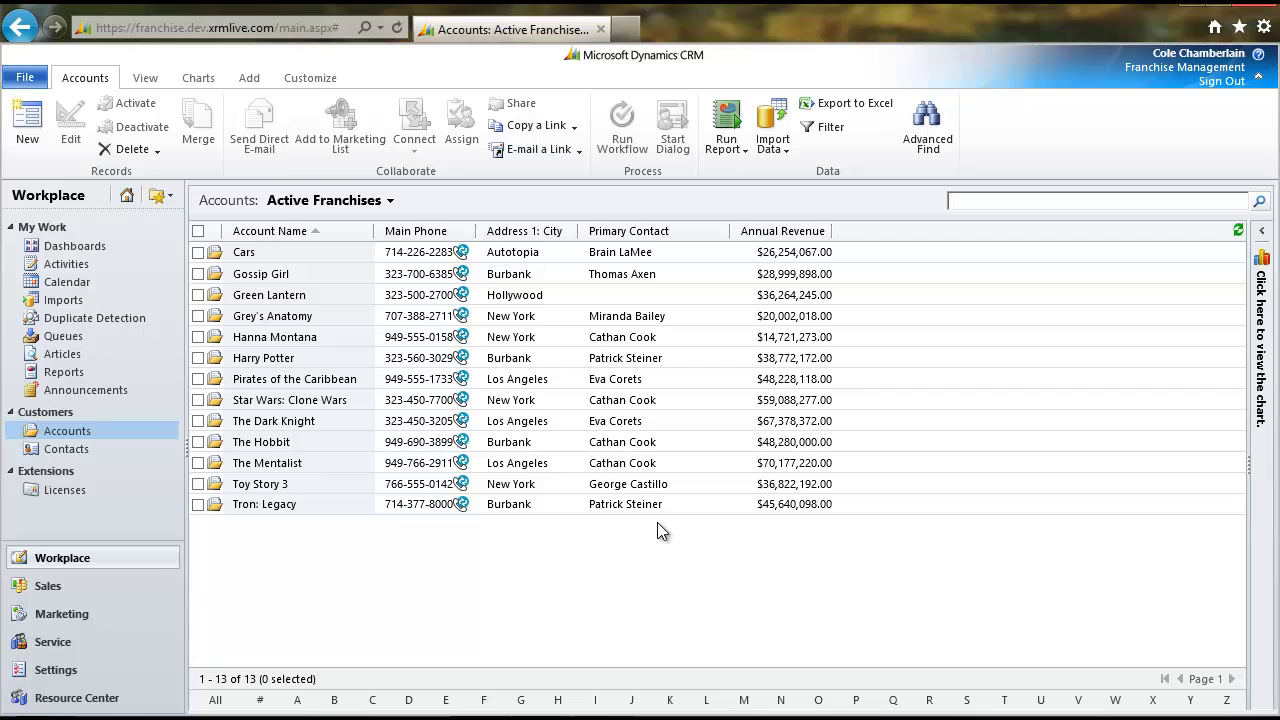
Open the Cars franchise account, with $26,254,067.00 annual revenue and its revenue charts
{"action": "double_click", "coordinate": [333, 256]}
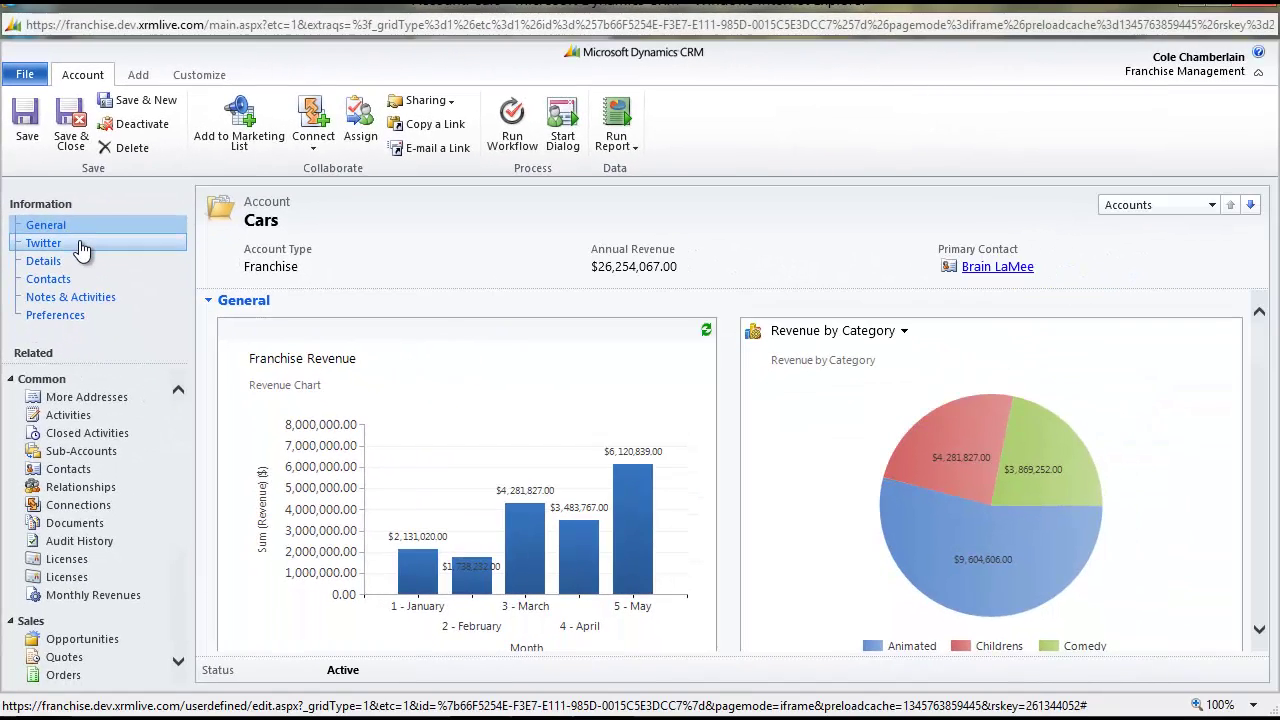
{"action": "left_click", "coordinate": [82, 250]}
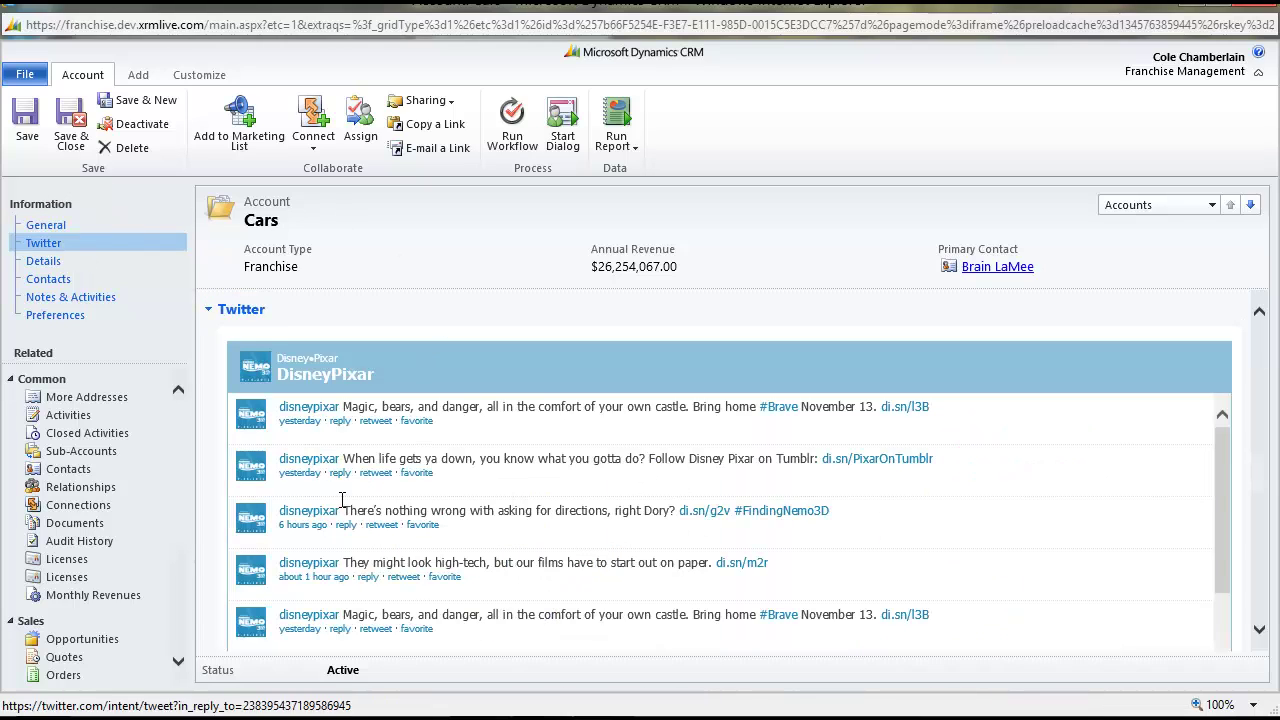
{"action": "left_click", "coordinate": [82, 228]}
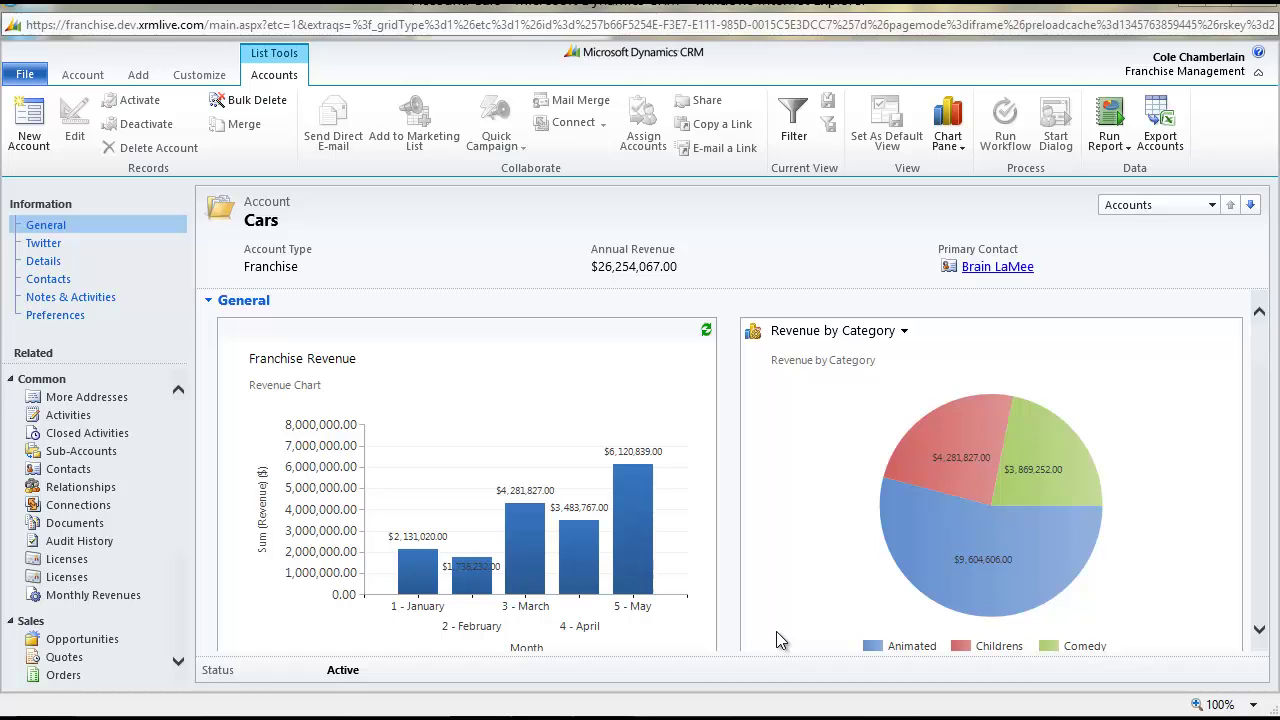
Open the Best Buy Co., Inc. licensee from the Cars form's Licensees grid
{"action": "scroll", "coordinate": [726, 606], "scroll_direction": "down", "scroll_amount": 5}
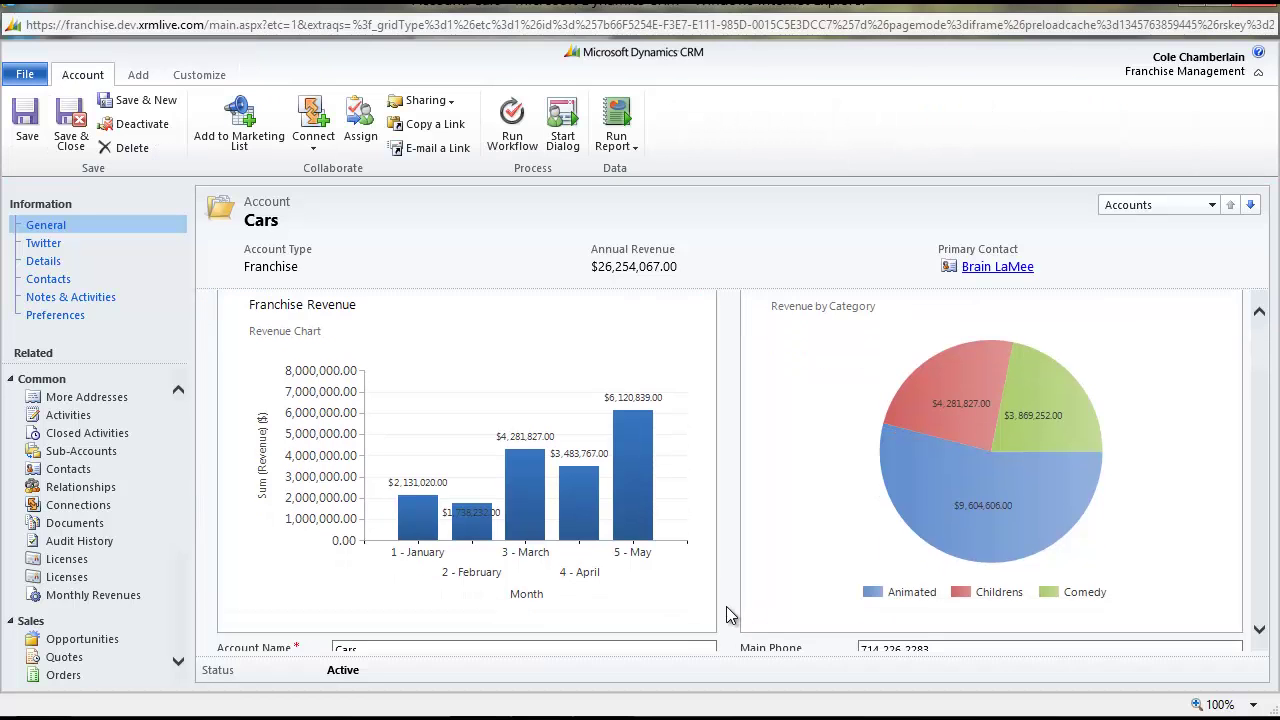
{"action": "scroll", "coordinate": [726, 614], "scroll_direction": "down", "scroll_amount": 3}
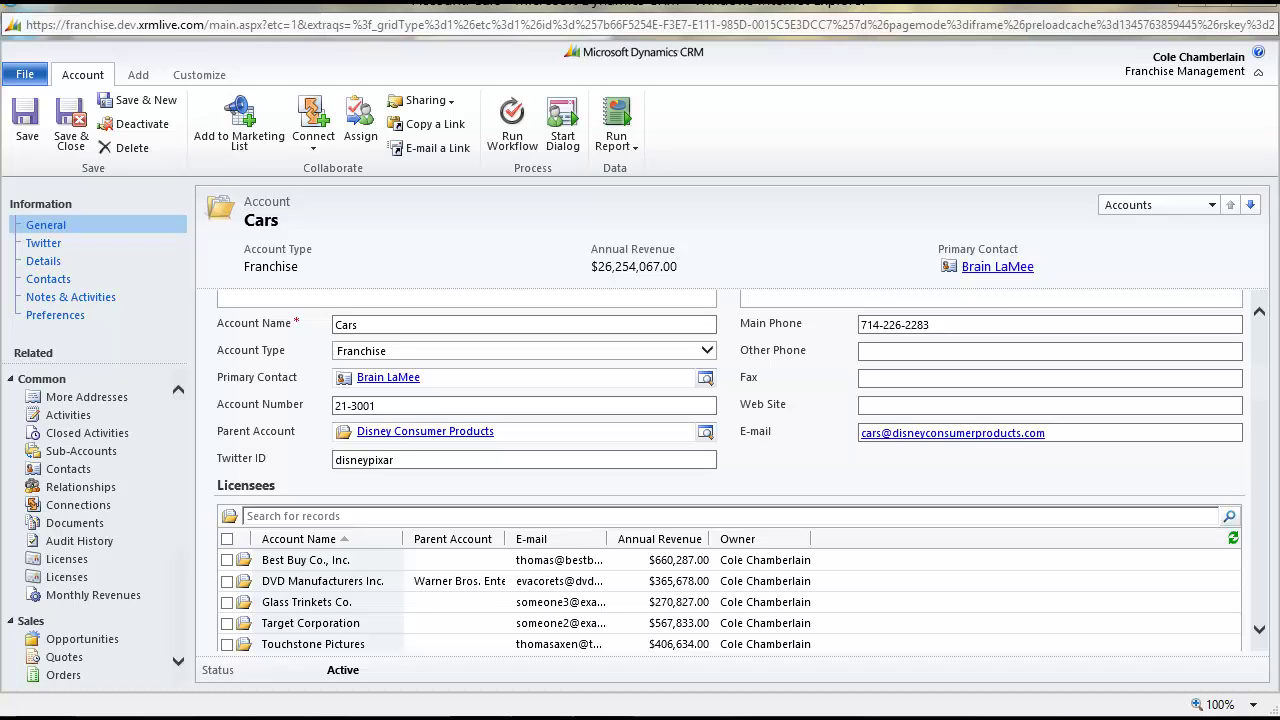
{"action": "double_click", "coordinate": [385, 558]}
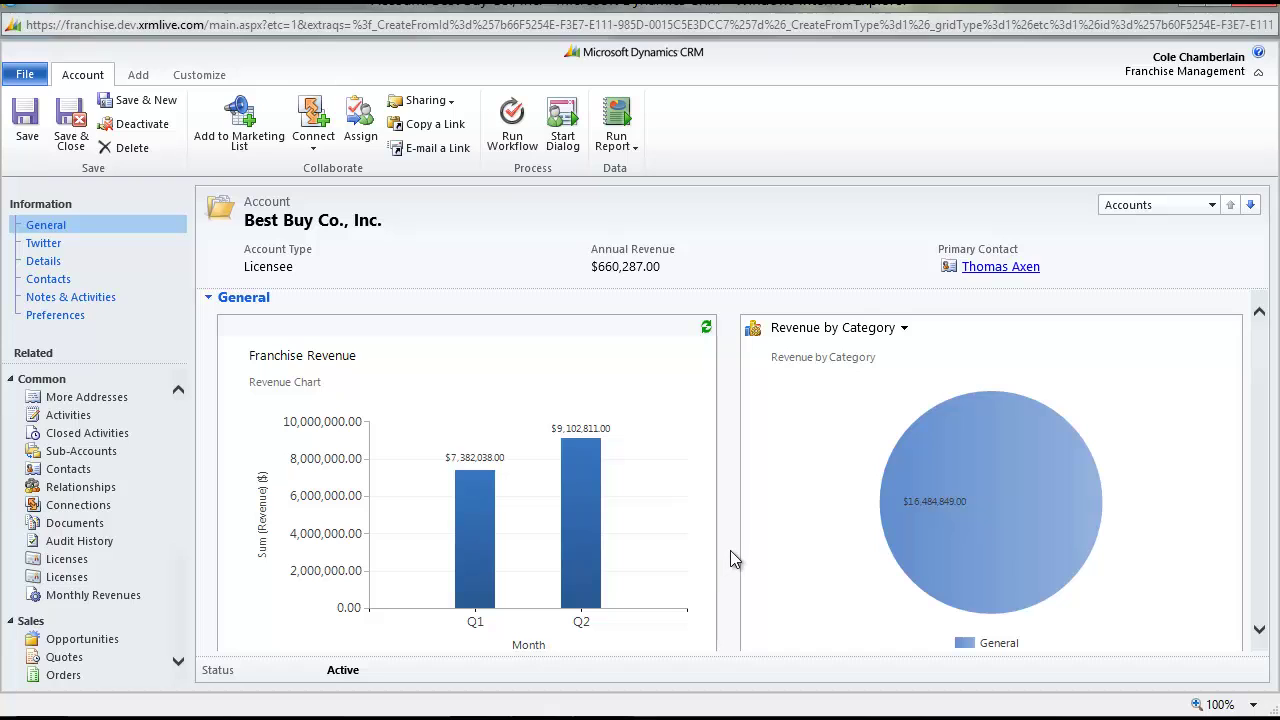
Load Best Buy's licenses and select Disney Libri's Cars Childrens Books
{"action": "scroll", "coordinate": [730, 551], "scroll_direction": "down", "scroll_amount": 3}
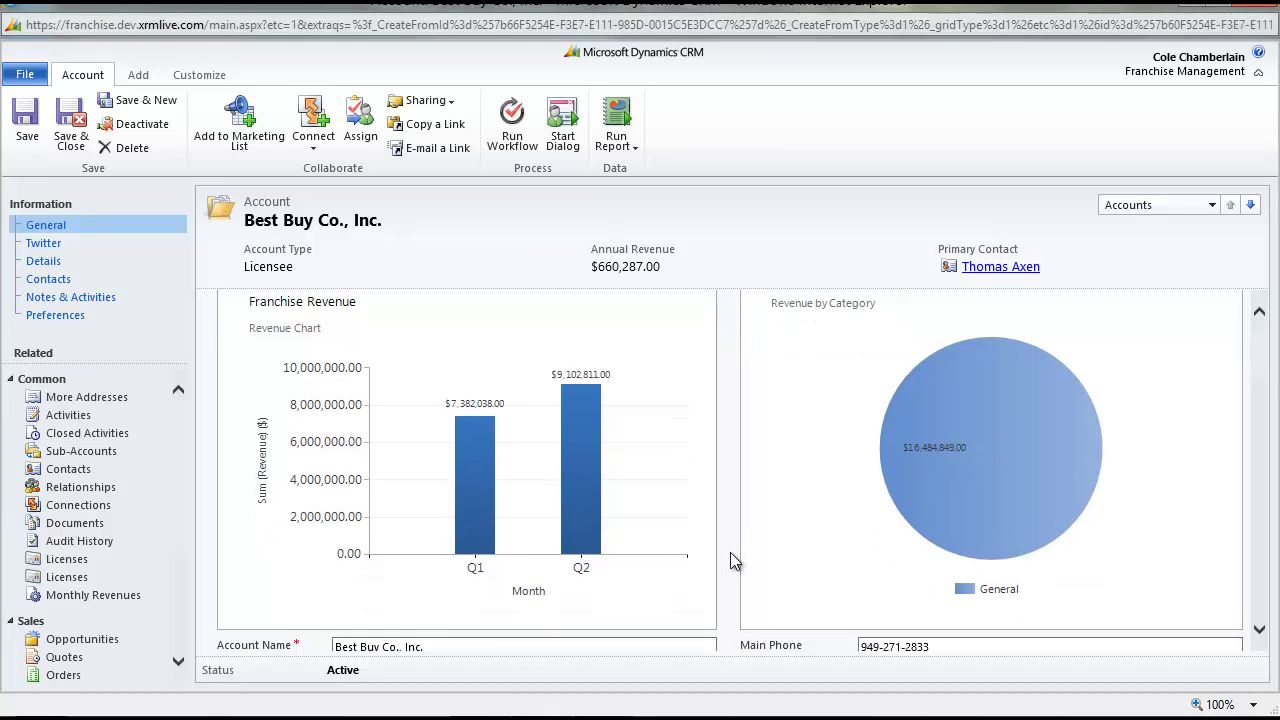
{"action": "scroll", "coordinate": [730, 558], "scroll_direction": "down", "scroll_amount": 5}
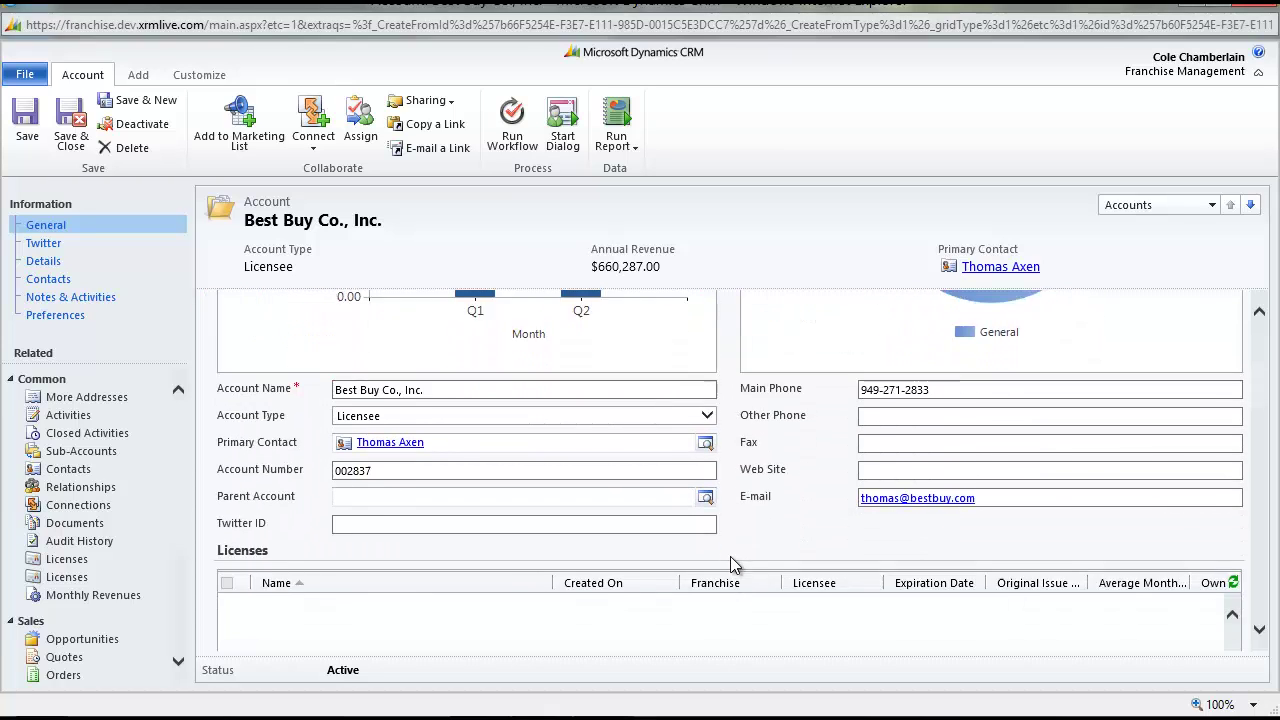
{"action": "left_click", "coordinate": [737, 520]}
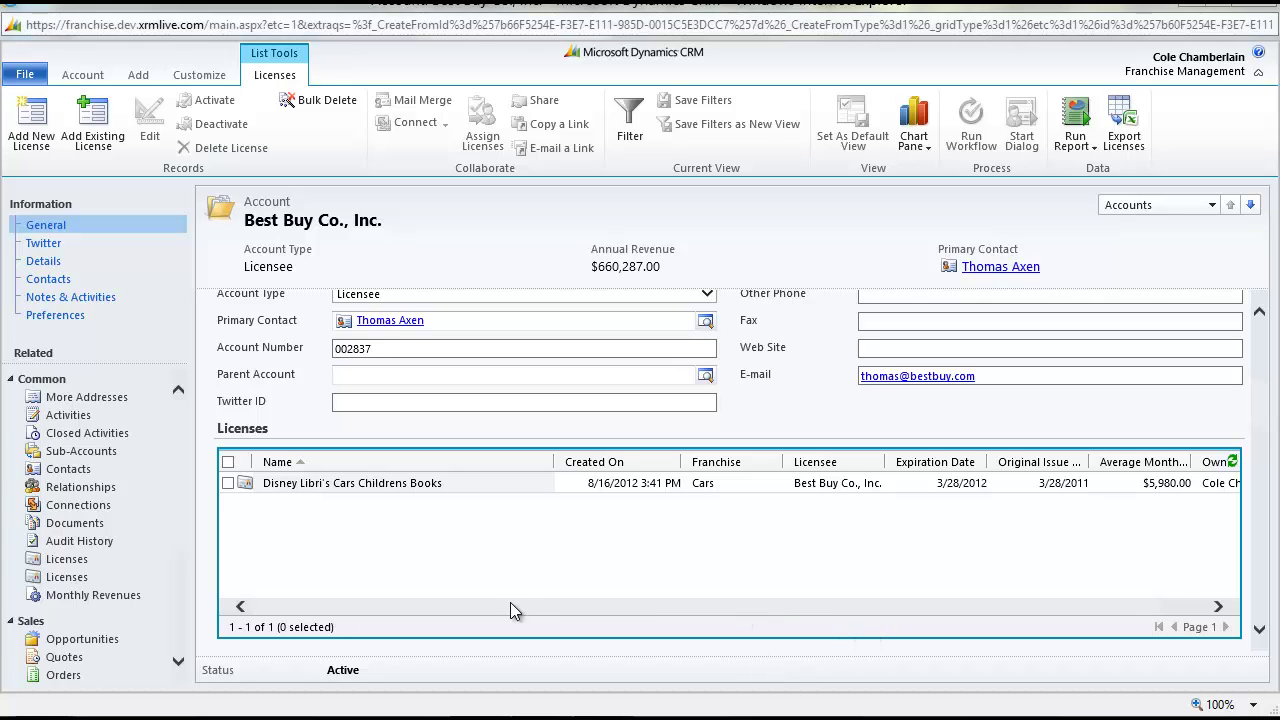
{"action": "left_click", "coordinate": [506, 489]}
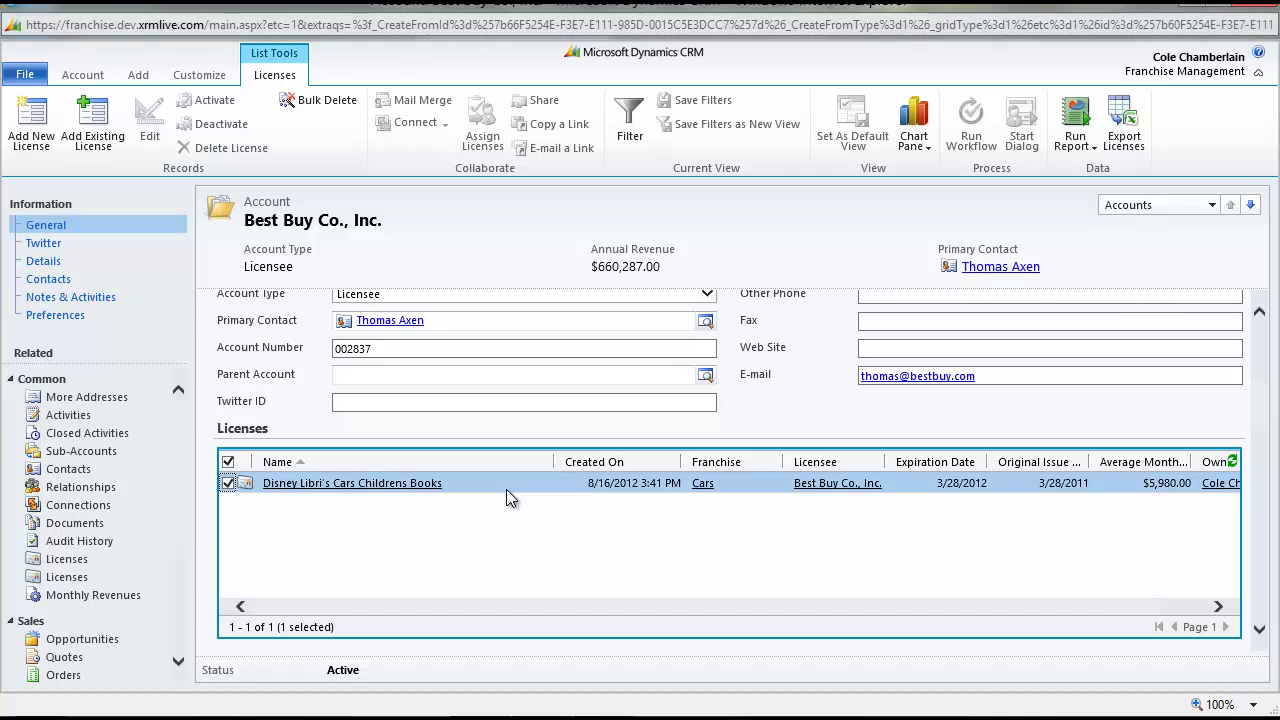